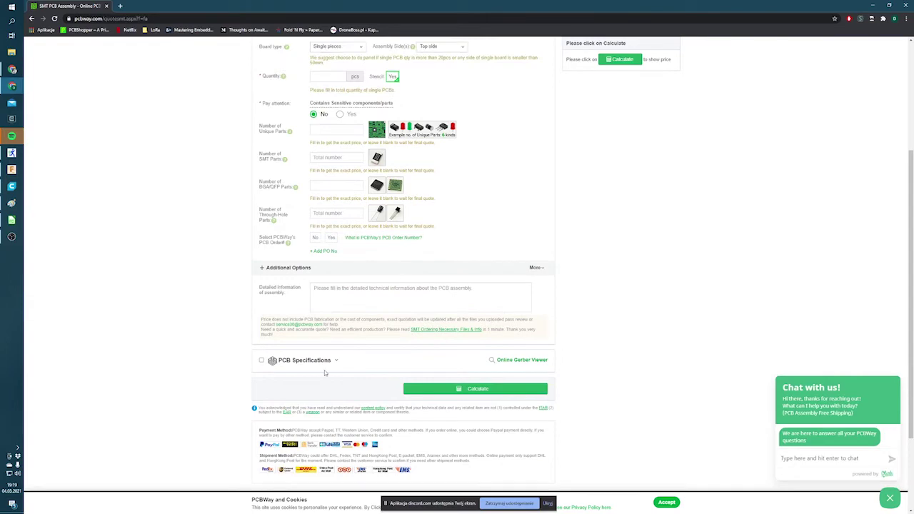
- Include the PCB Specifications section in the assembly quote and review its board, material and surface finish options
click(327, 360)
scroll(355, 301, down, 3)
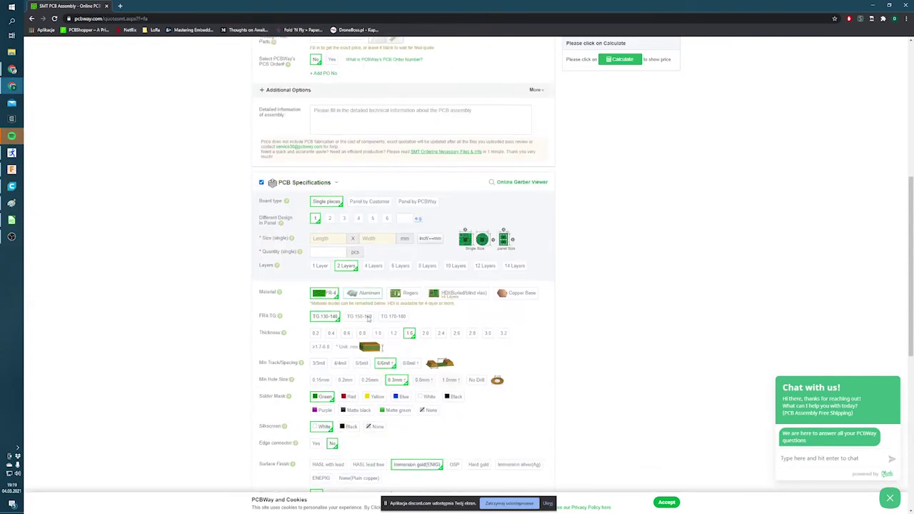
scroll(328, 305, down, 3)
scroll(377, 405, up, 5)
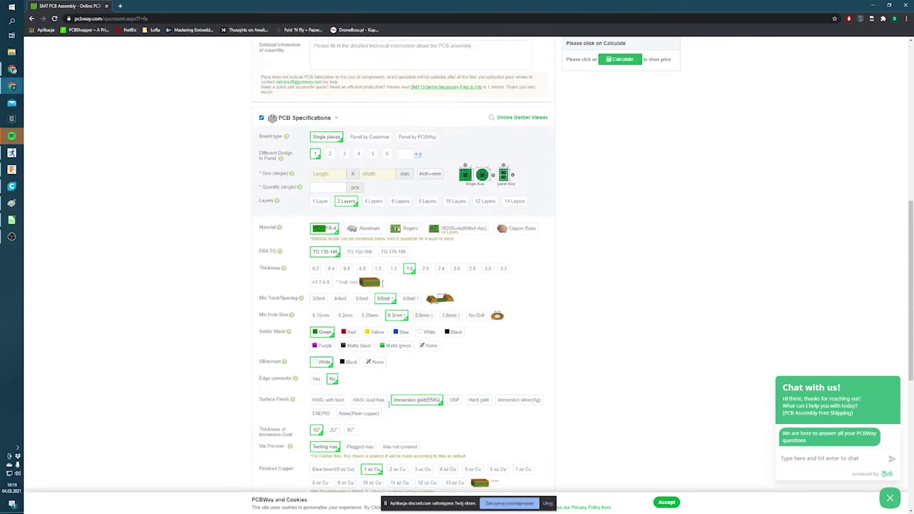
scroll(382, 455, up, 4)
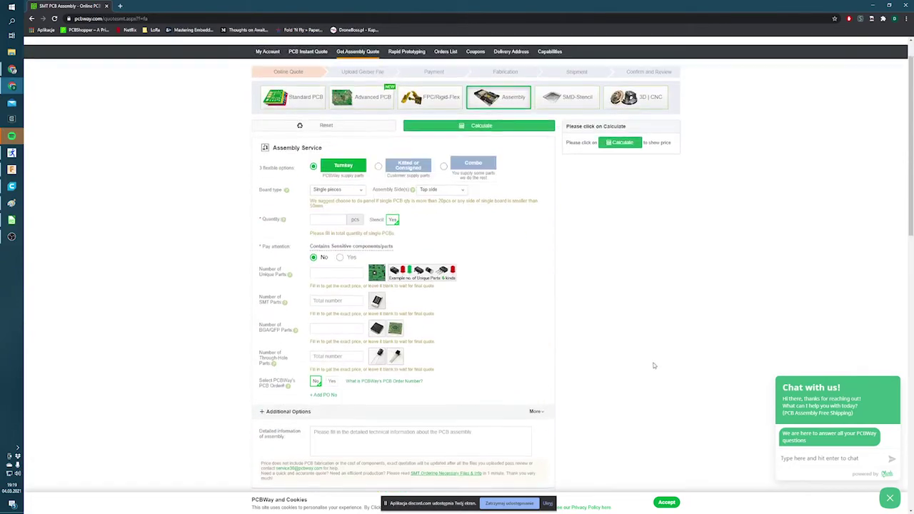
- Open the account's order list and check the PCB production item's released zip download without saving it
mouse_move(648, 65)
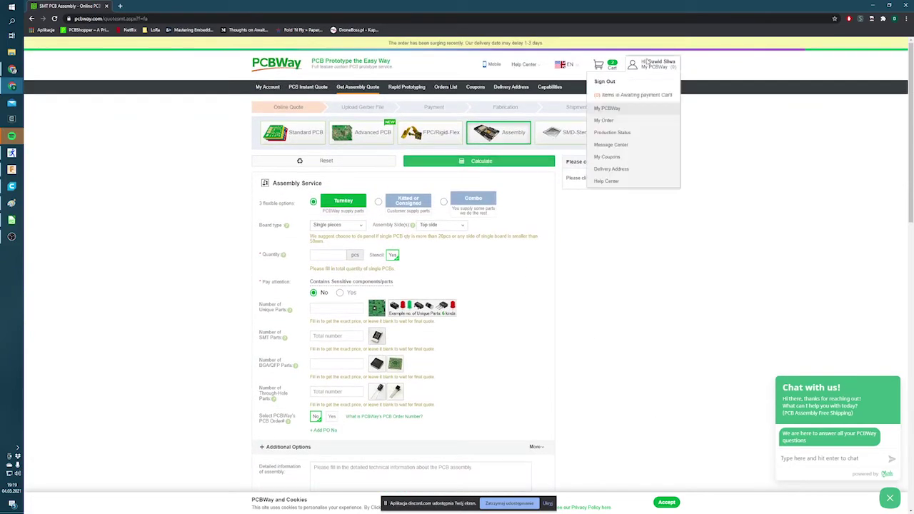
click(612, 120)
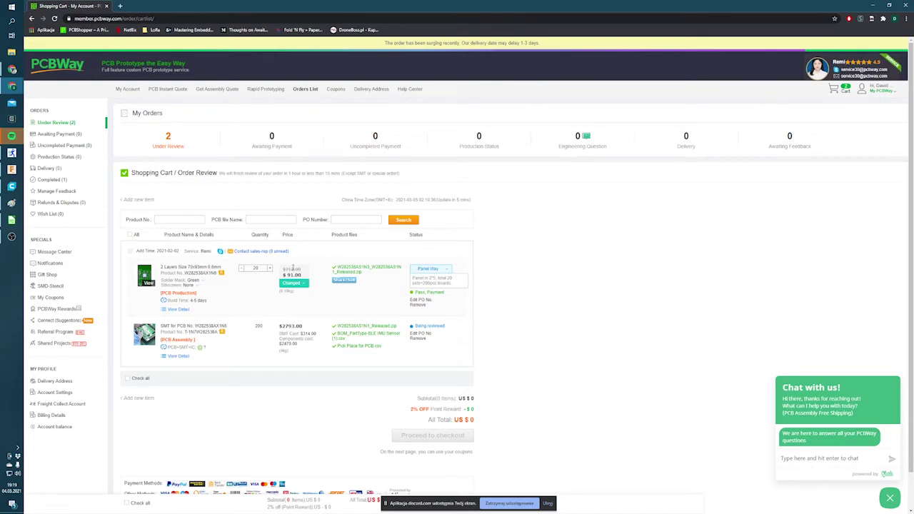
click(361, 268)
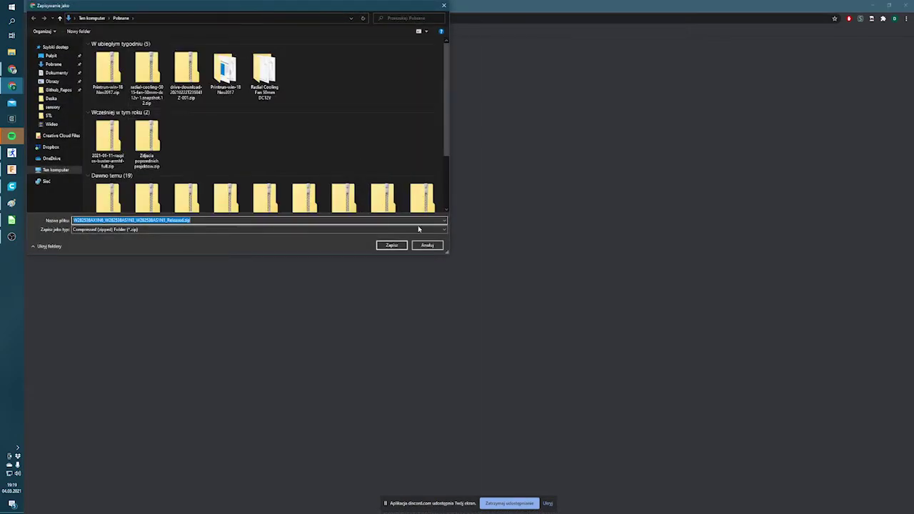
click(428, 244)
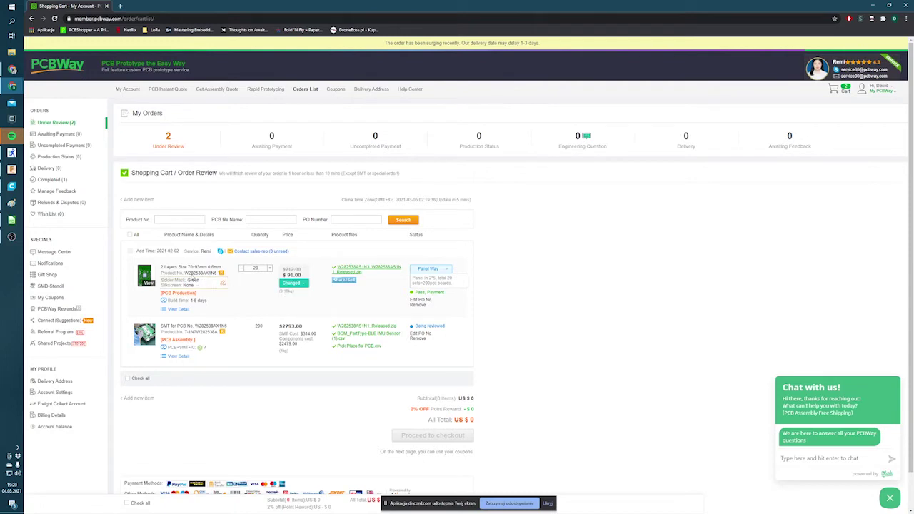
- Examine the PCB production item's product details, quantity, price and panel way note
drag(158, 270, 223, 277)
drag(307, 276, 259, 274)
click(428, 278)
click(446, 277)
drag(424, 283, 444, 284)
- Open the assembly order's BOM_PartType-BLE IMU Sensor.csv in LibreOffice Calc and arrange its window over the order page
click(350, 334)
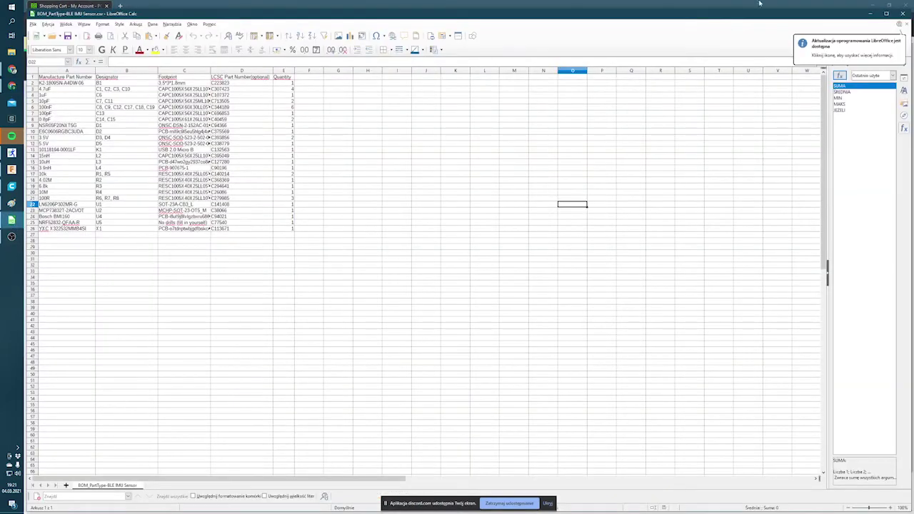
double_click(611, 18)
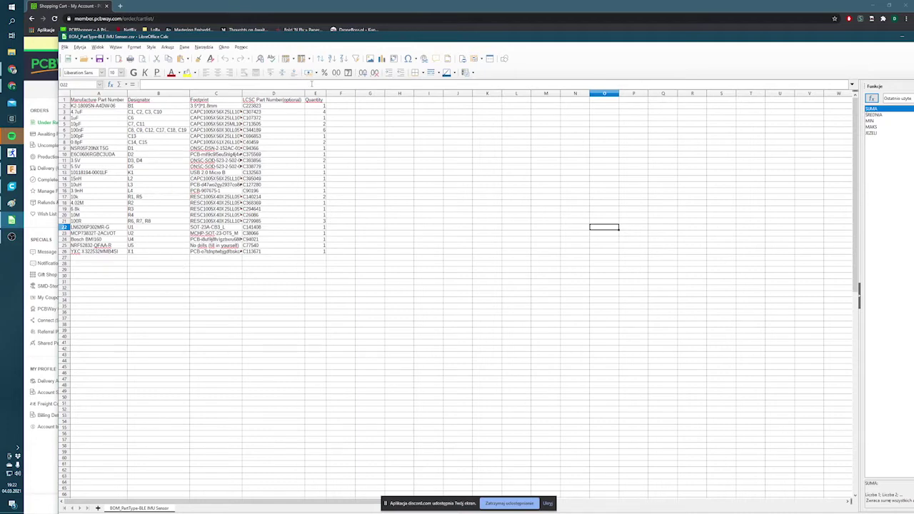
drag(312, 37, 650, 174)
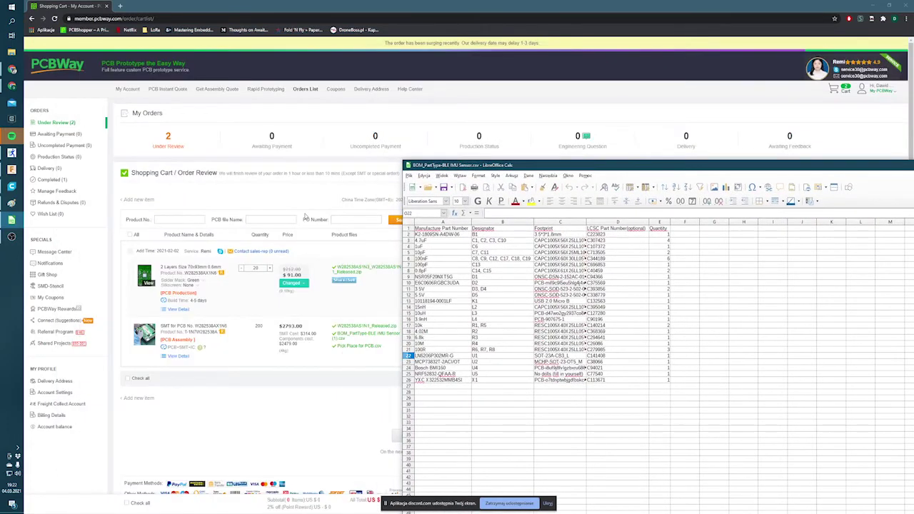
drag(520, 170, 257, 51)
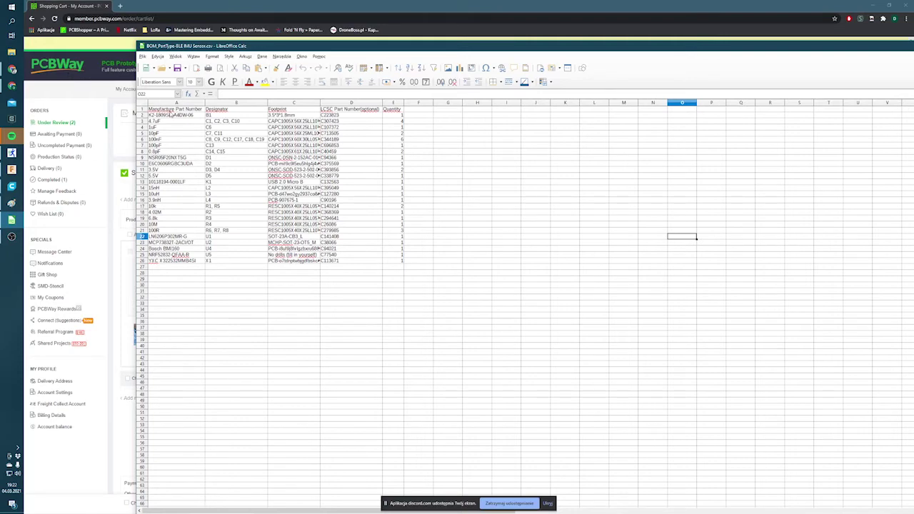
- Examine the BOM's Manufacture Part Number, Designator, Footprint, Quantity and LCSC Part Number columns down to row 26
drag(175, 109, 170, 262)
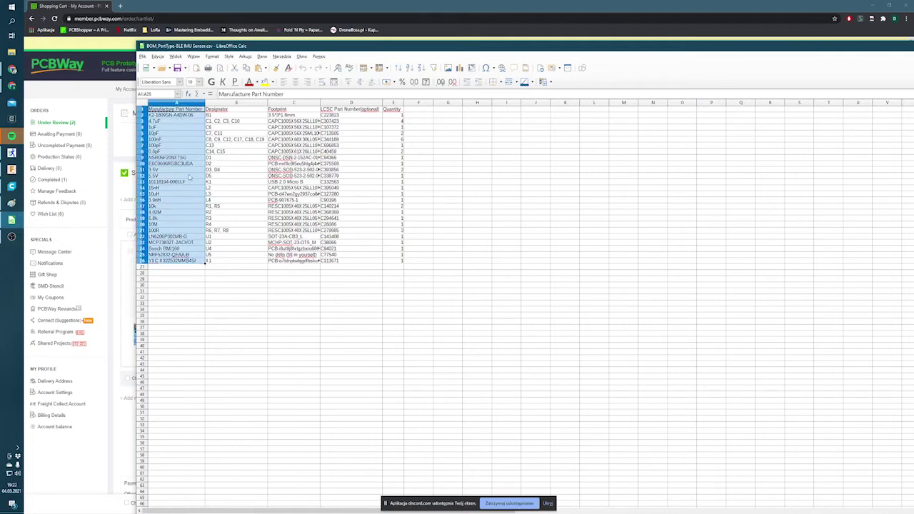
click(187, 268)
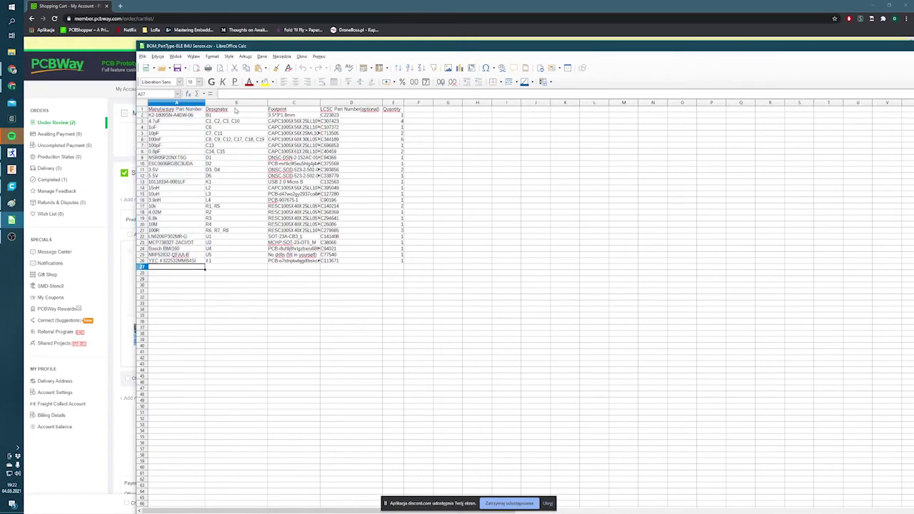
click(232, 116)
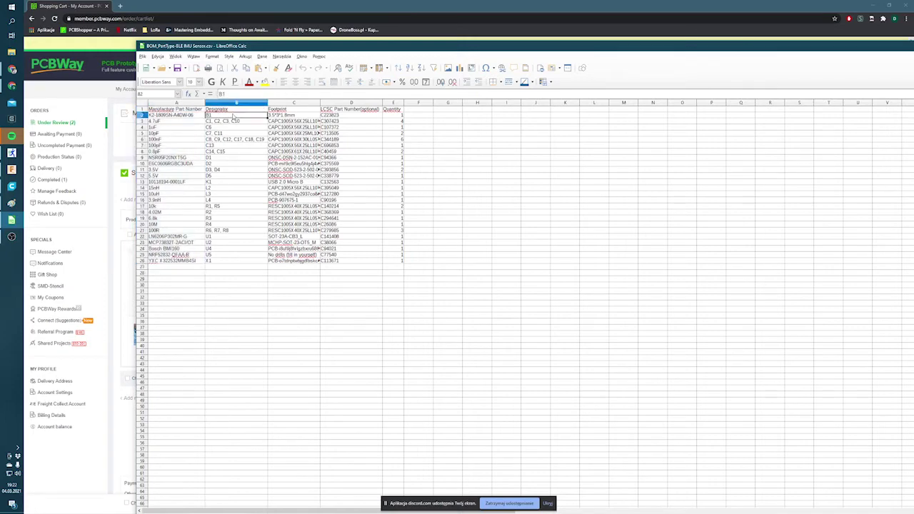
drag(233, 117, 238, 266)
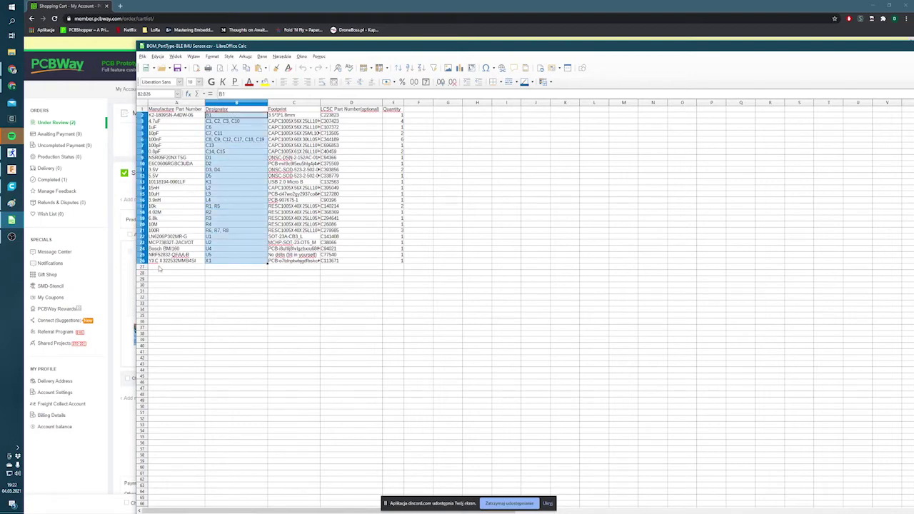
drag(293, 109, 294, 261)
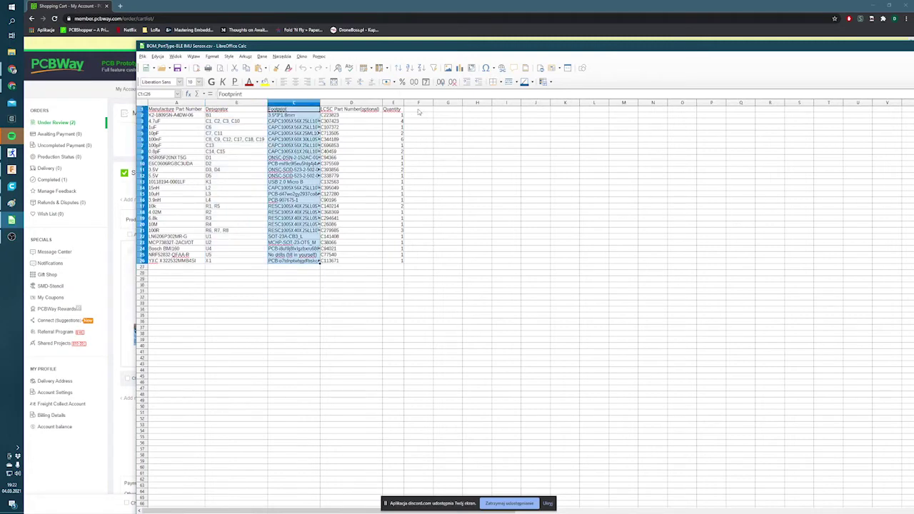
drag(393, 109, 402, 263)
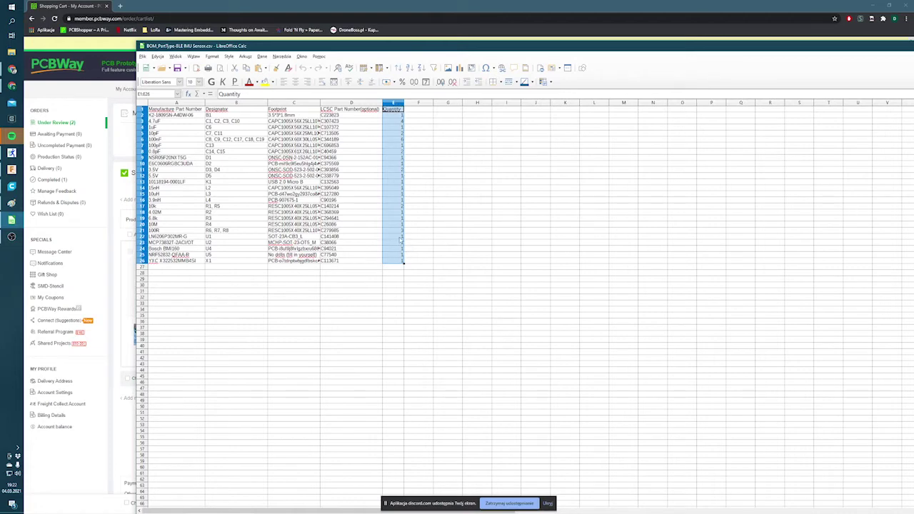
drag(353, 112, 333, 265)
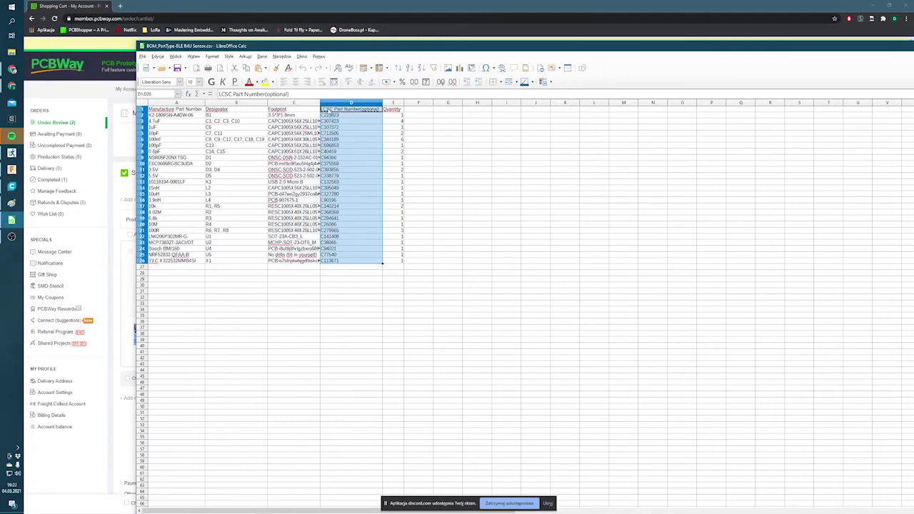
click(560, 177)
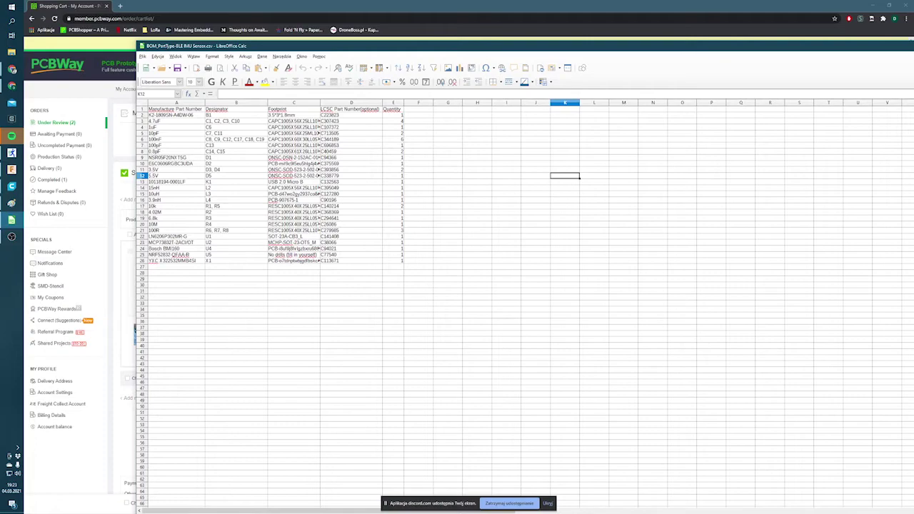
- Switch to the LCSC Electronics site in the browser, open its pre-ordered products list and dismiss the shipping notice
key(alt+Tab)
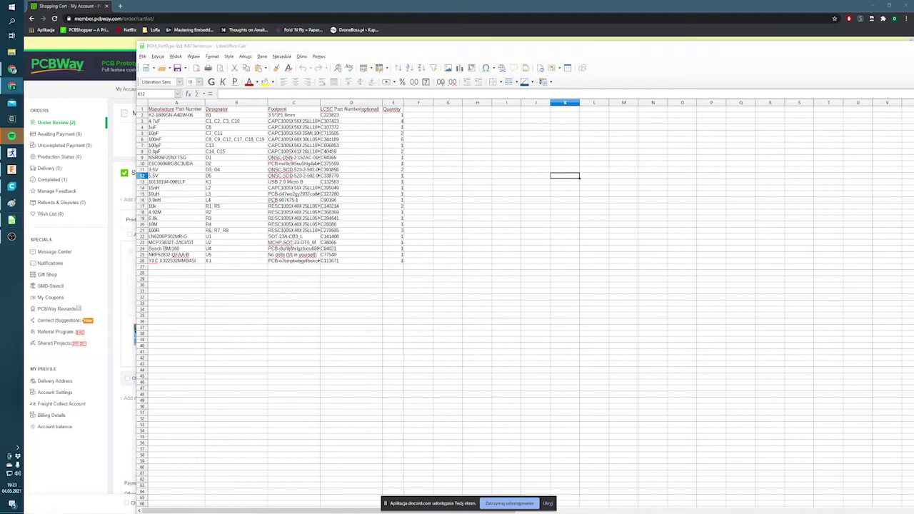
drag(750, 143, 556, 133)
double_click(556, 133)
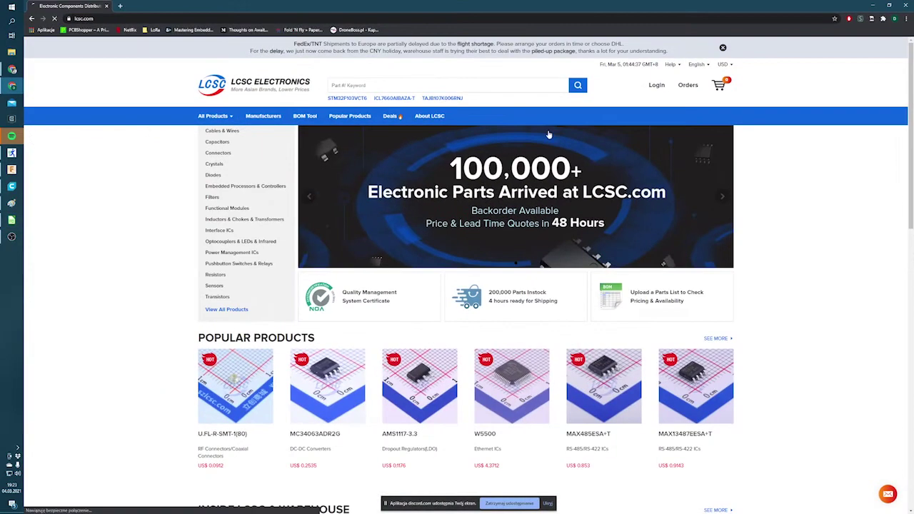
click(564, 143)
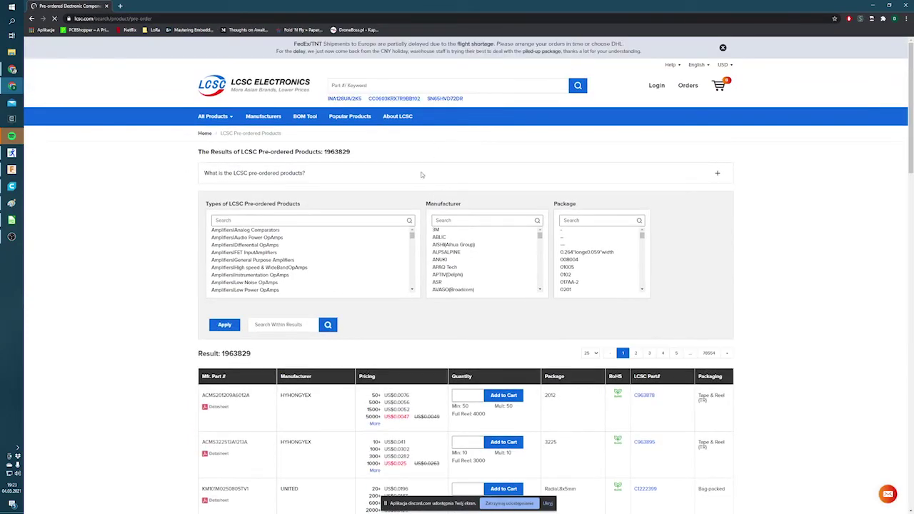
click(722, 48)
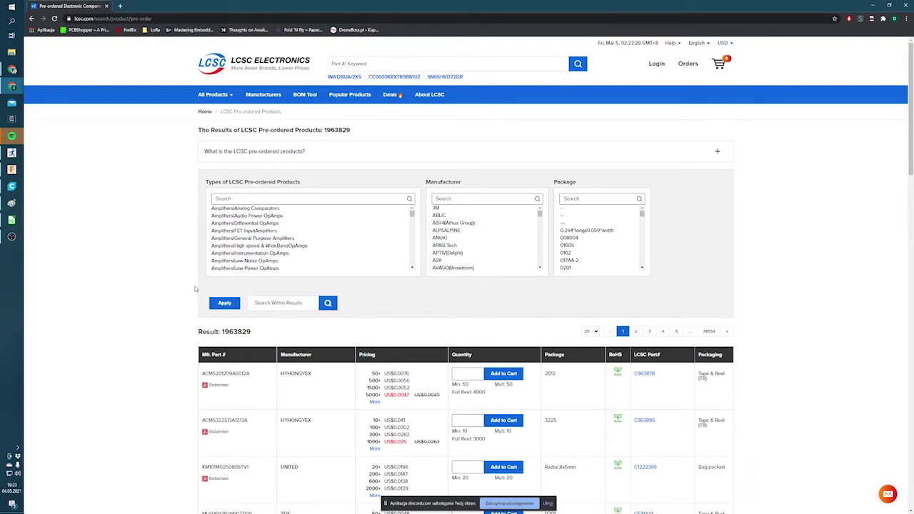
- Examine the LCSC pre-ordered products table, including the manufacturers and the quantity-based pricing of the first part
scroll(197, 289, down, 3)
scroll(318, 180, up, 3)
drag(312, 374, 281, 374)
scroll(321, 375, down, 1)
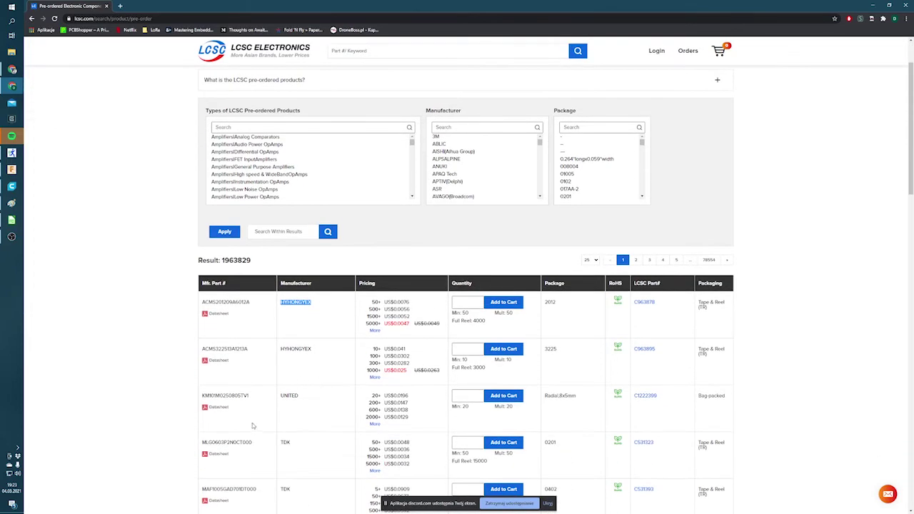
scroll(319, 400, down, 1)
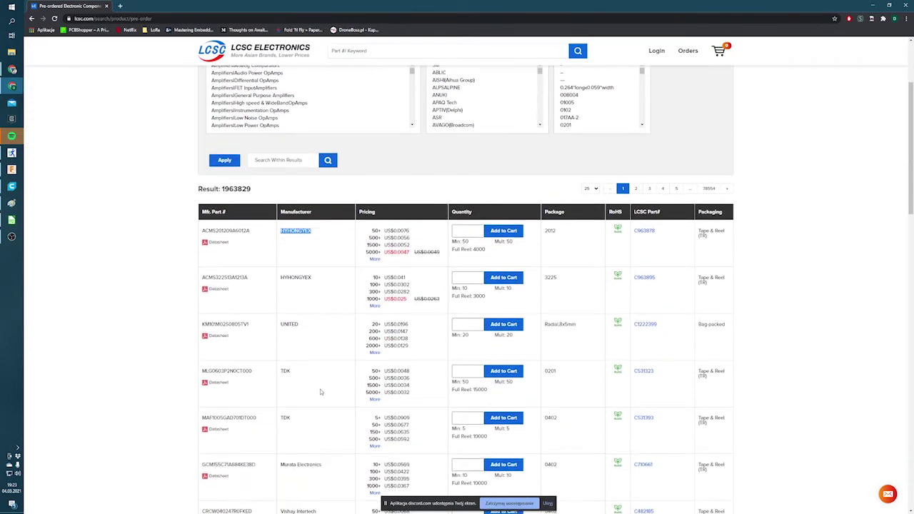
scroll(324, 381, down, 2)
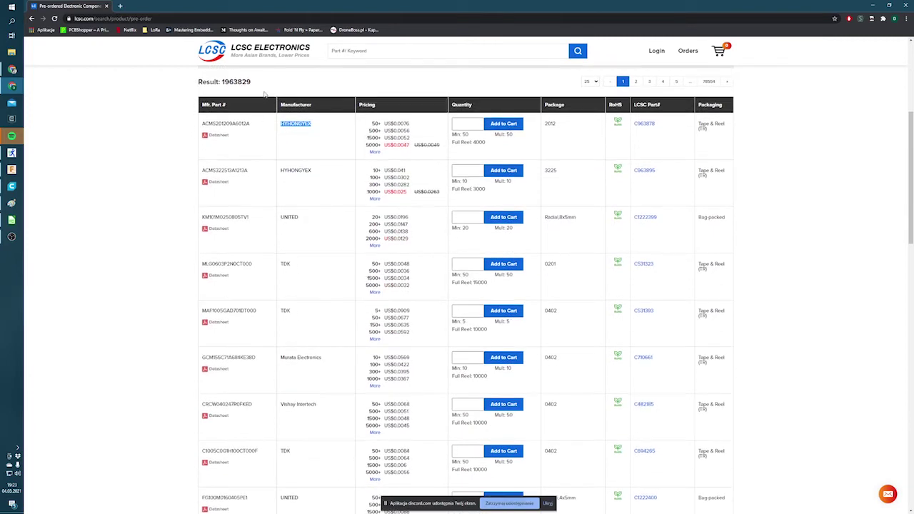
scroll(320, 218, up, 3)
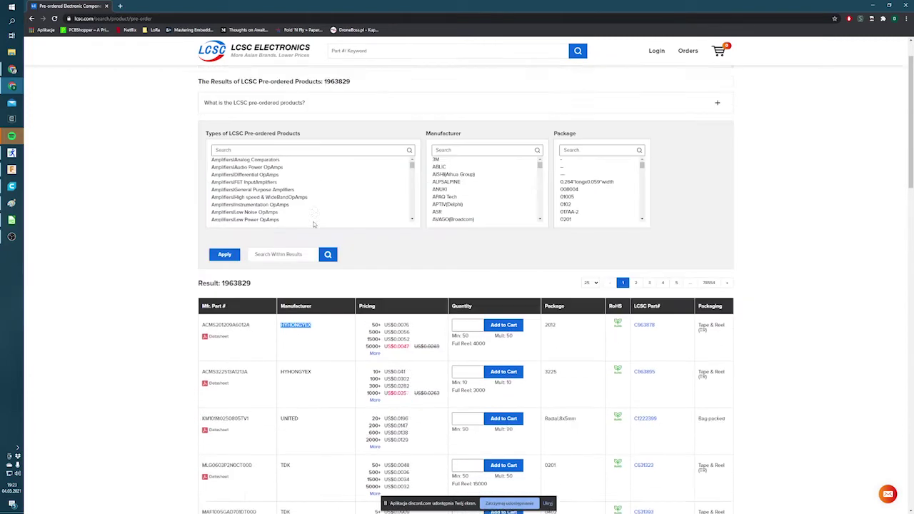
drag(391, 337, 412, 341)
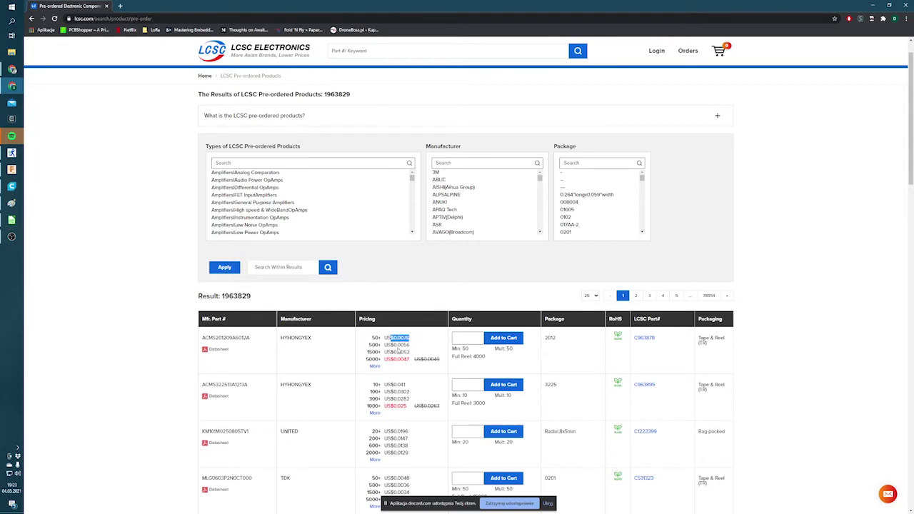
click(413, 343)
scroll(417, 78, up, 1)
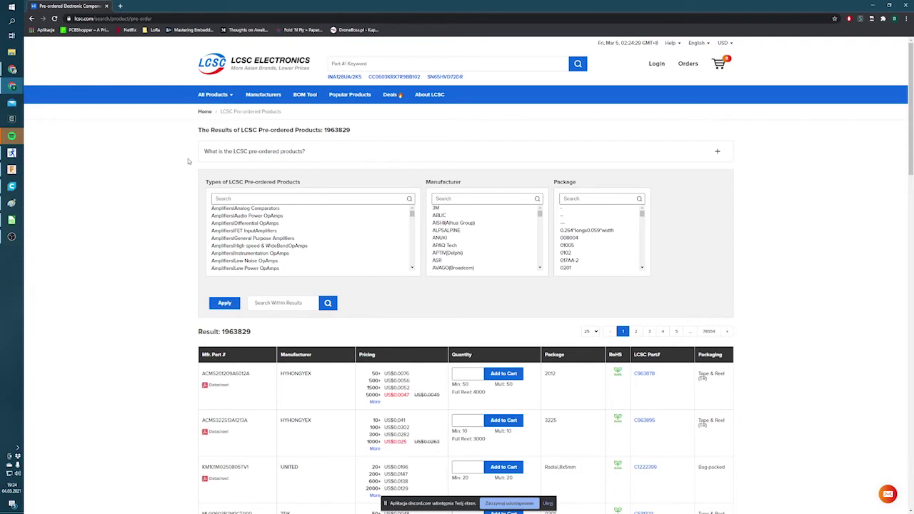
mouse_move(214, 96)
- Return to the PCBWay order list, save the assembly order's pick-and-place file as Pick Place for PCB (1).csv and open it
click(872, 5)
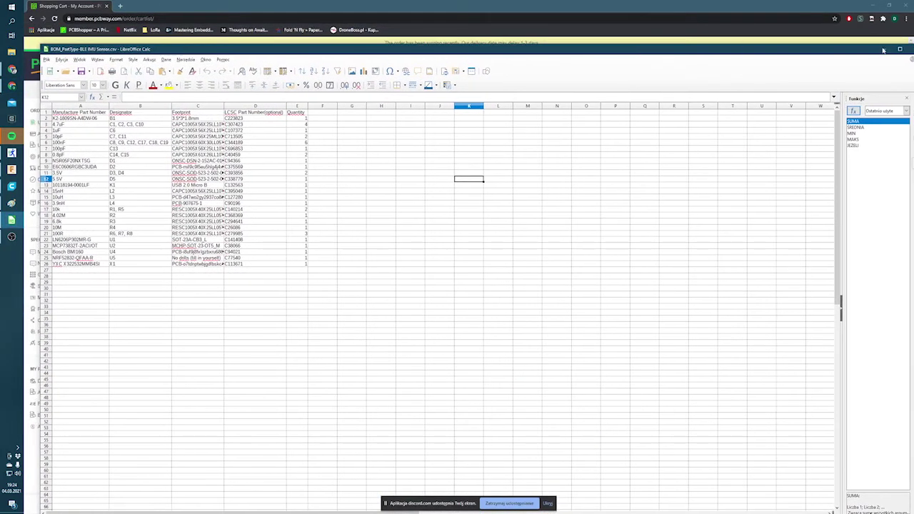
click(883, 49)
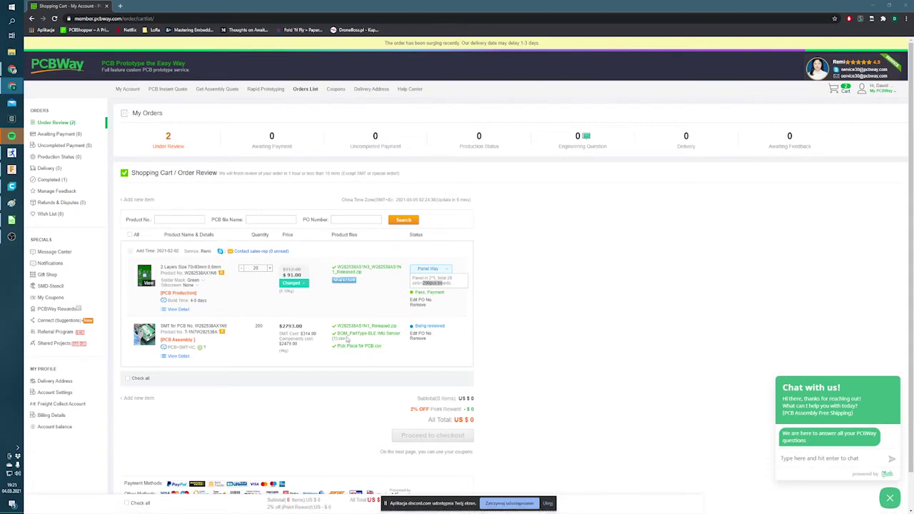
click(363, 349)
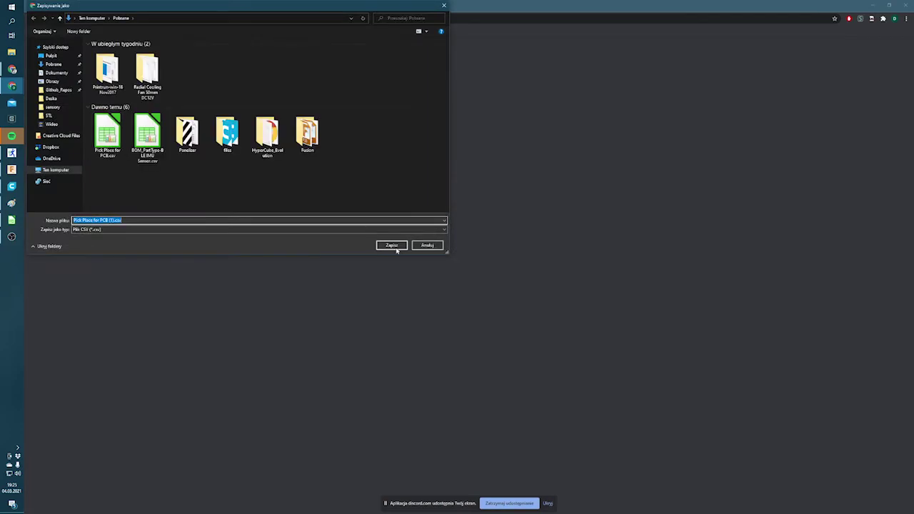
click(392, 245)
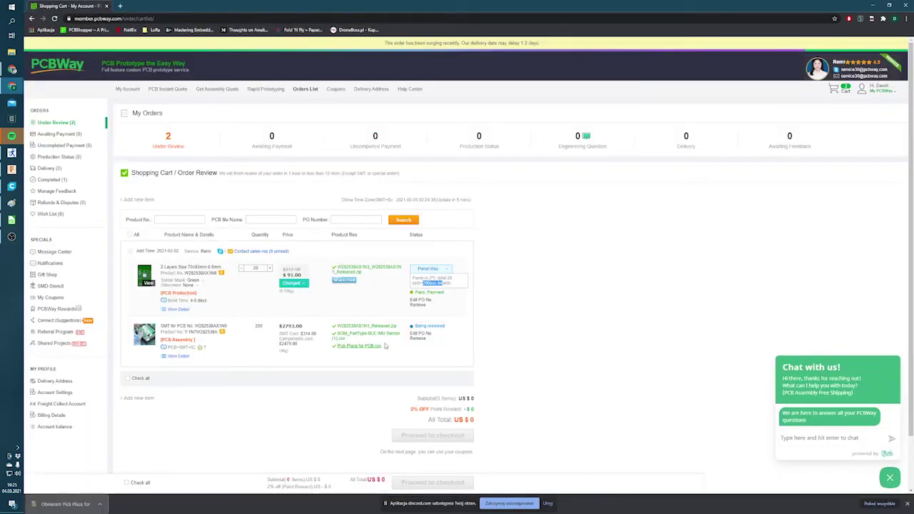
click(498, 360)
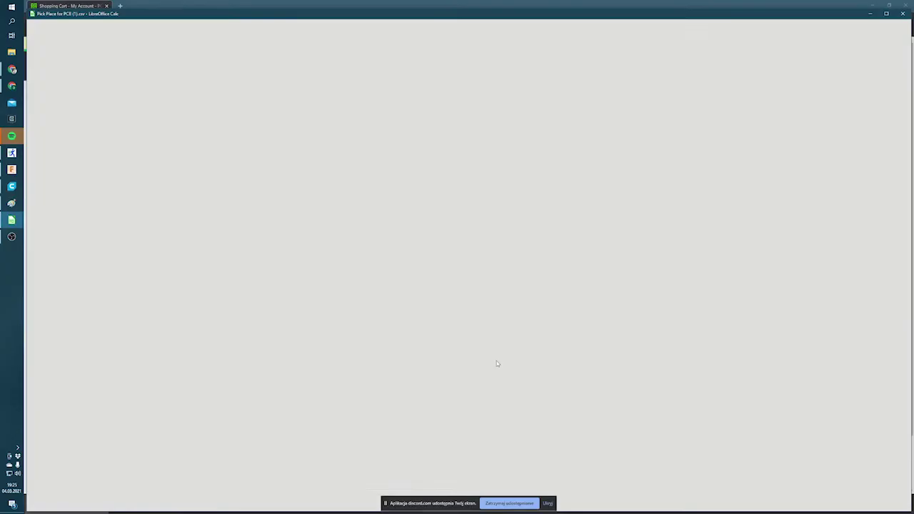
- Examine the designators and the Mid, Ref and Pad coordinates in the first rows of the pick-and-place spreadsheet
drag(45, 88, 45, 130)
drag(135, 87, 272, 112)
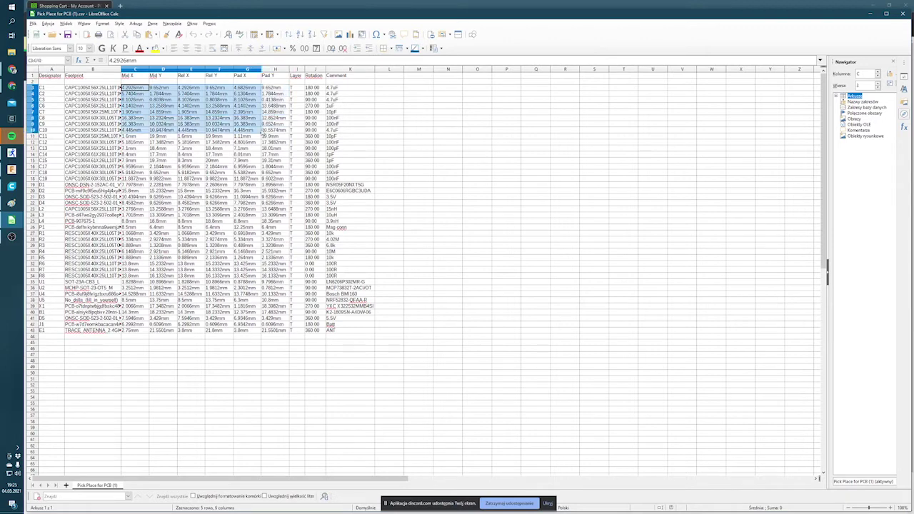
- Examine the Pad Y, Ref Y and Ref X coordinates of component C1 in the pick-and-place spreadsheet
click(240, 81)
click(276, 87)
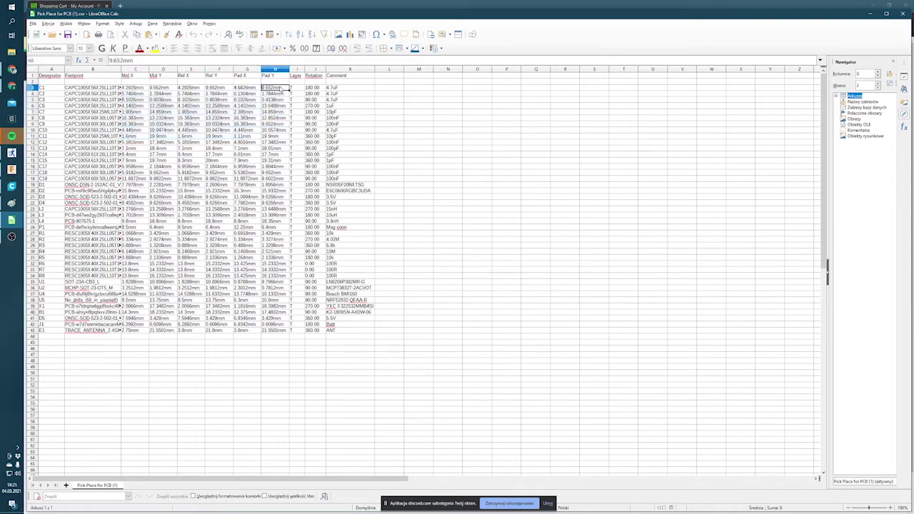
click(213, 89)
click(183, 89)
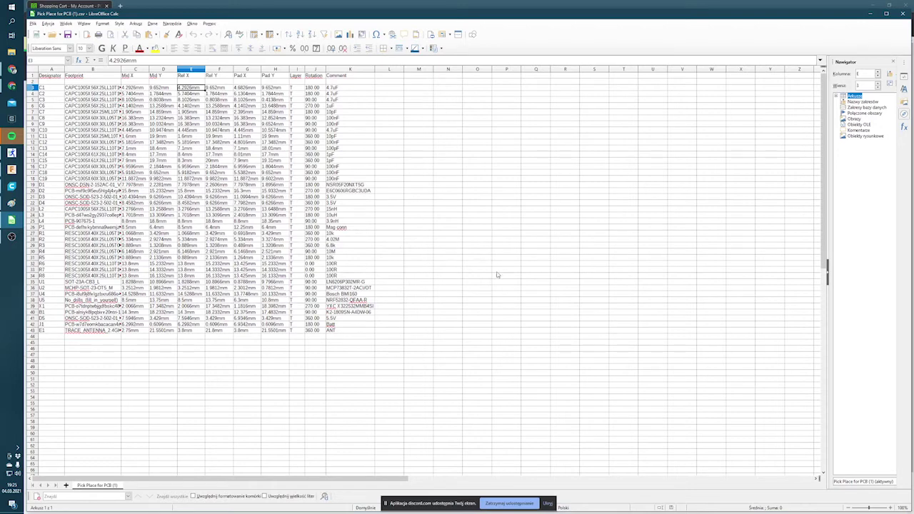
click(472, 217)
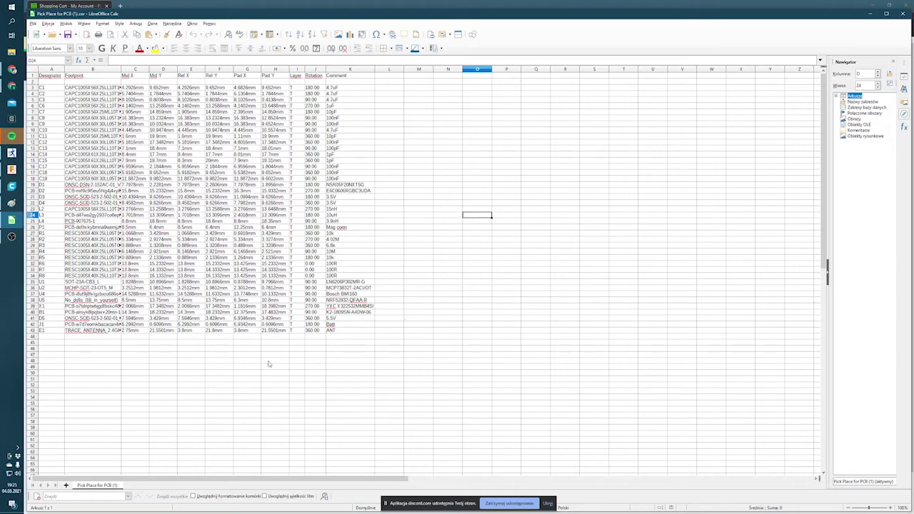
- Return to the PCBWay order list and check the PCB assembly order's total price and board quantity
key(alt+Tab)
click(585, 291)
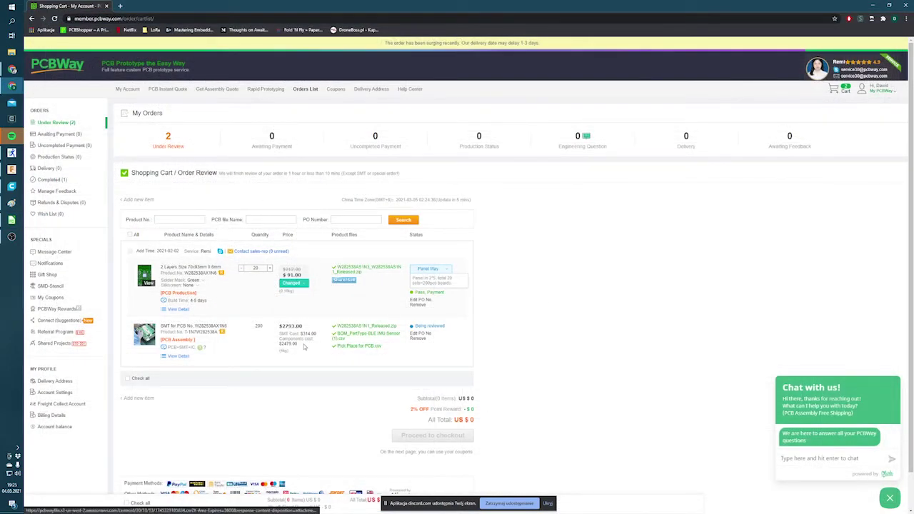
drag(307, 327, 279, 326)
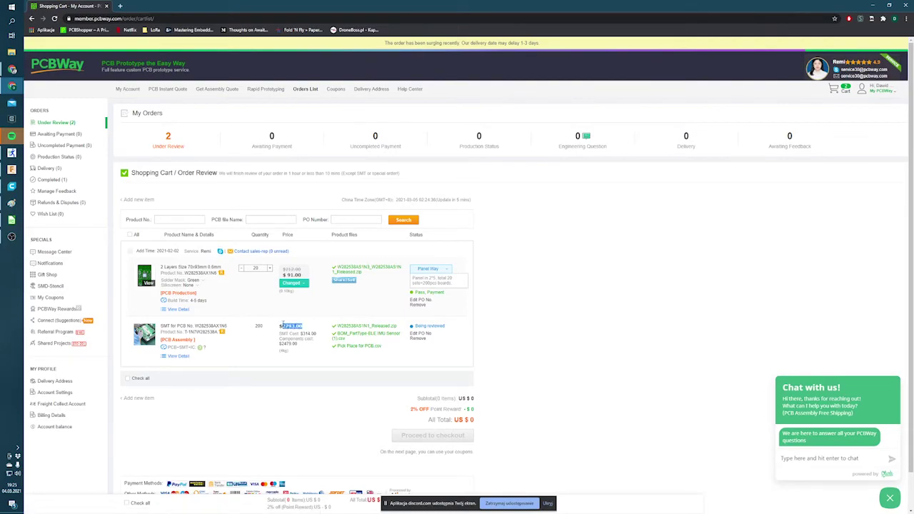
key(super+Tab)
click(172, 104)
click(304, 329)
drag(304, 329, 279, 327)
click(256, 326)
double_click(258, 326)
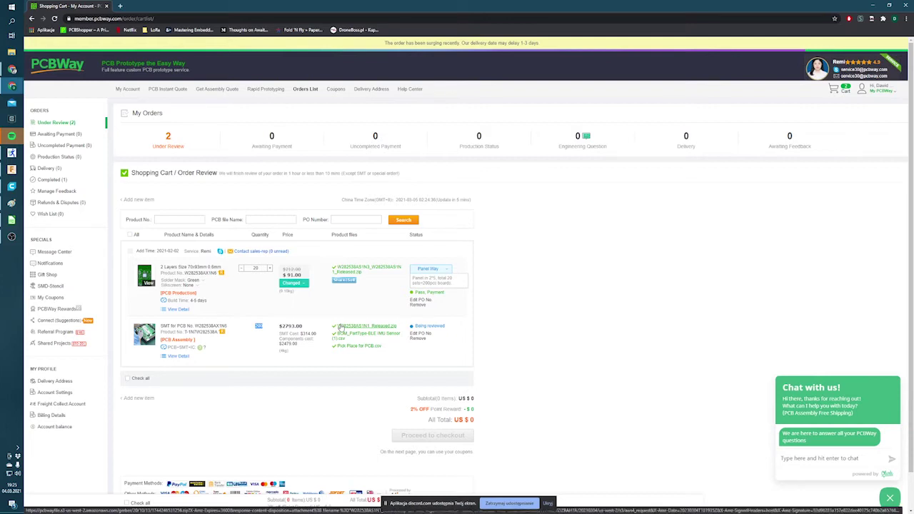
- Compare the assembly order's total price with its separate SMT cost and components cost
double_click(292, 326)
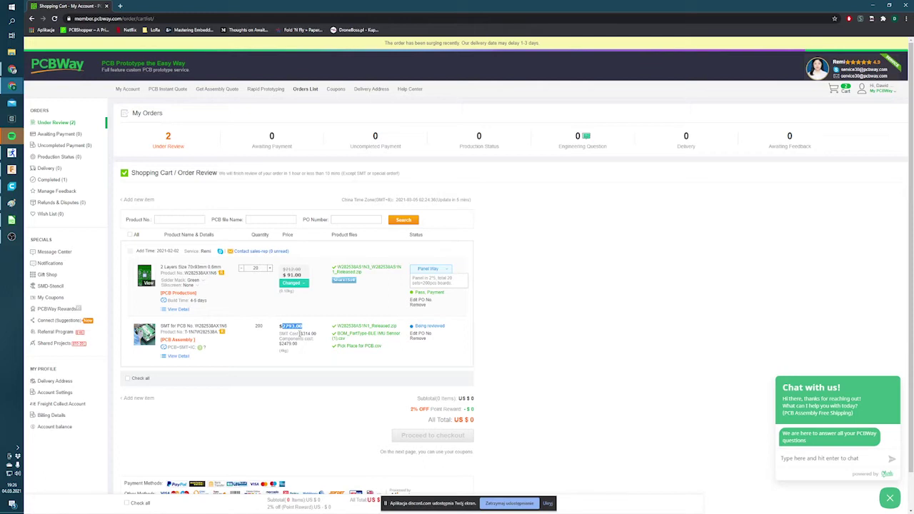
drag(299, 333, 318, 334)
click(318, 336)
drag(280, 345, 299, 344)
click(520, 315)
- Switch to Paint and try to paste the copied image onto the blank canvas, removing it again
click(873, 5)
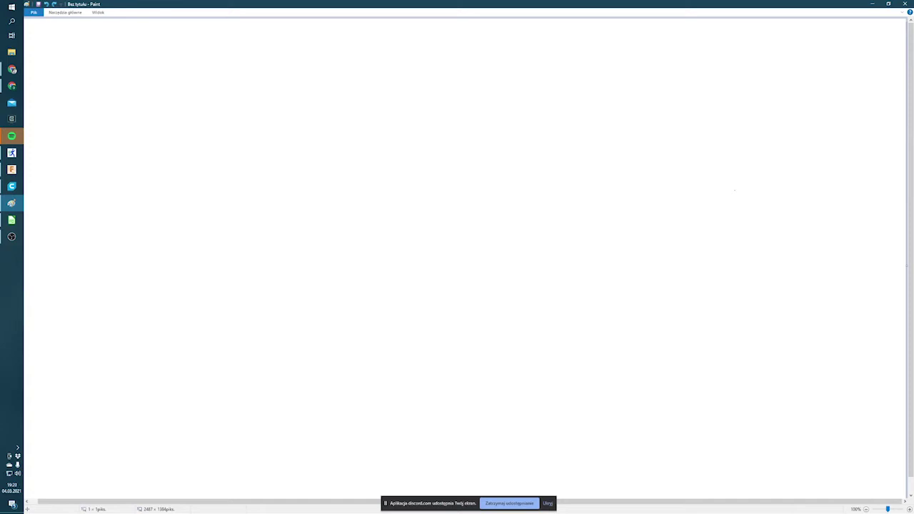
key(alt+Tab)
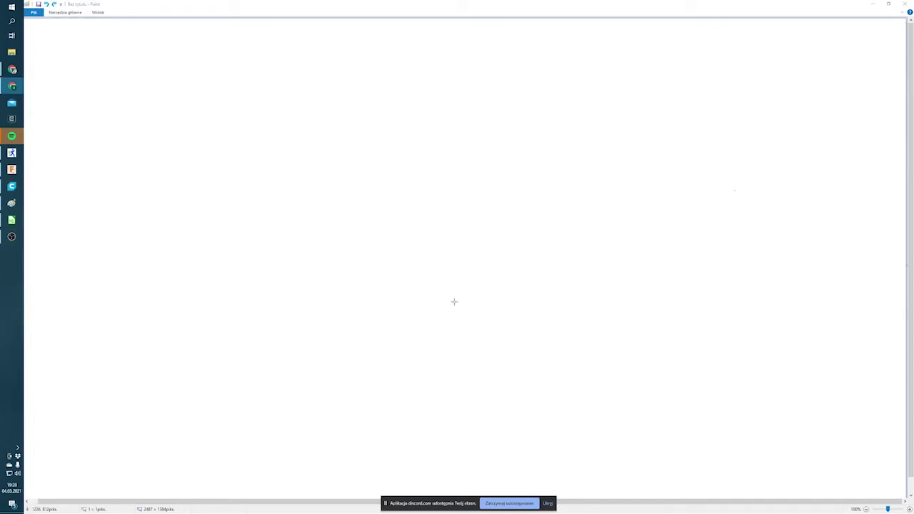
click(354, 202)
key(ctrl+v)
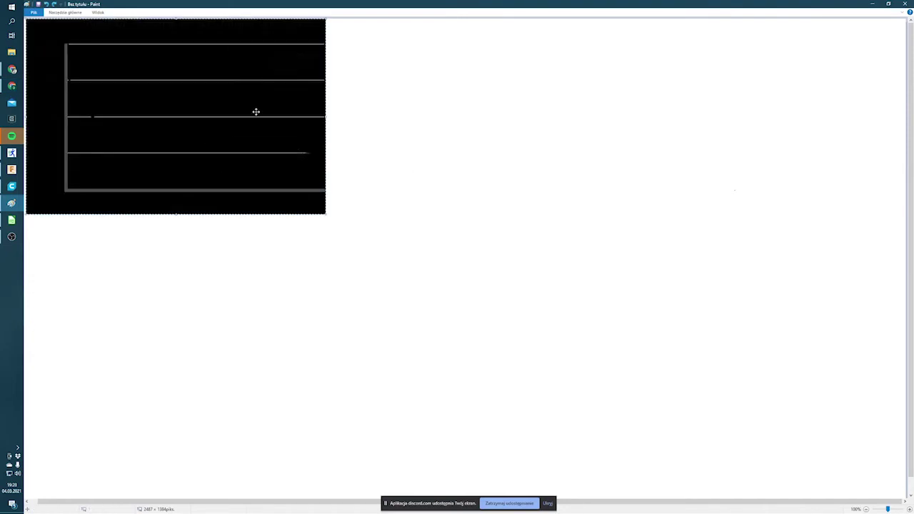
key(Delete)
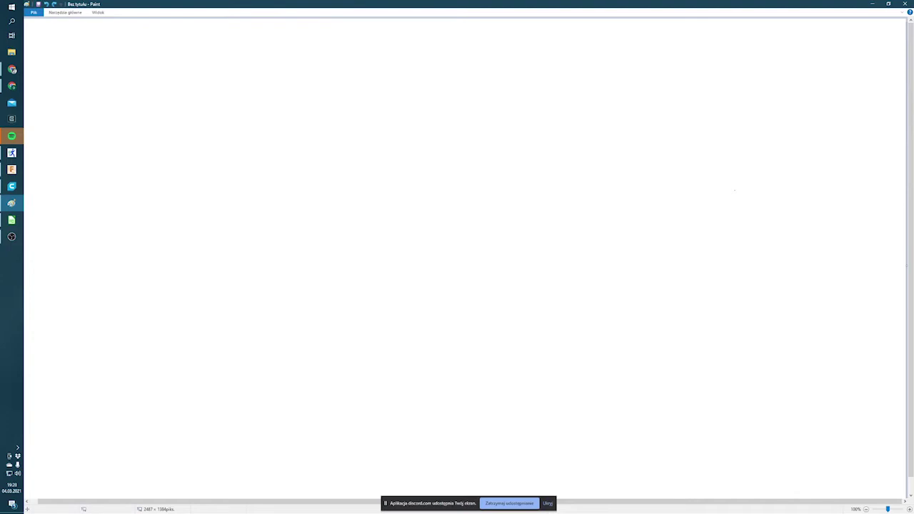
key(alt+Tab)
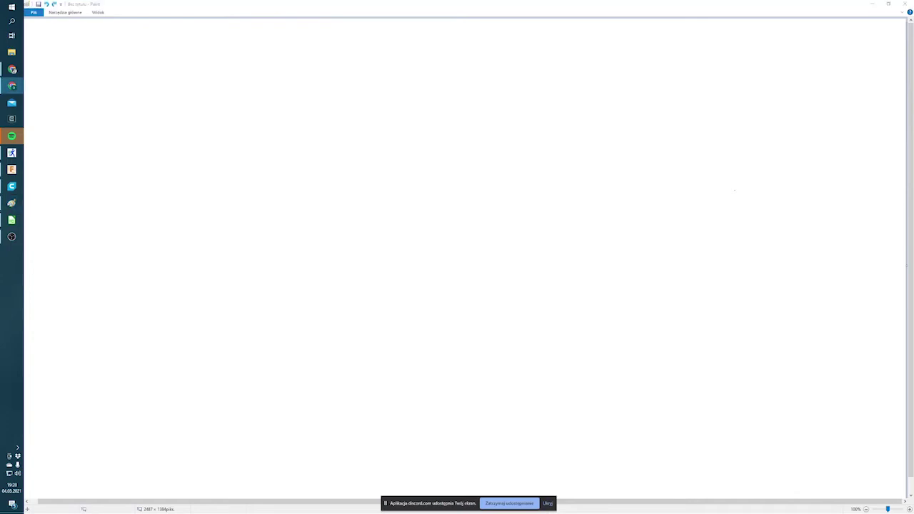